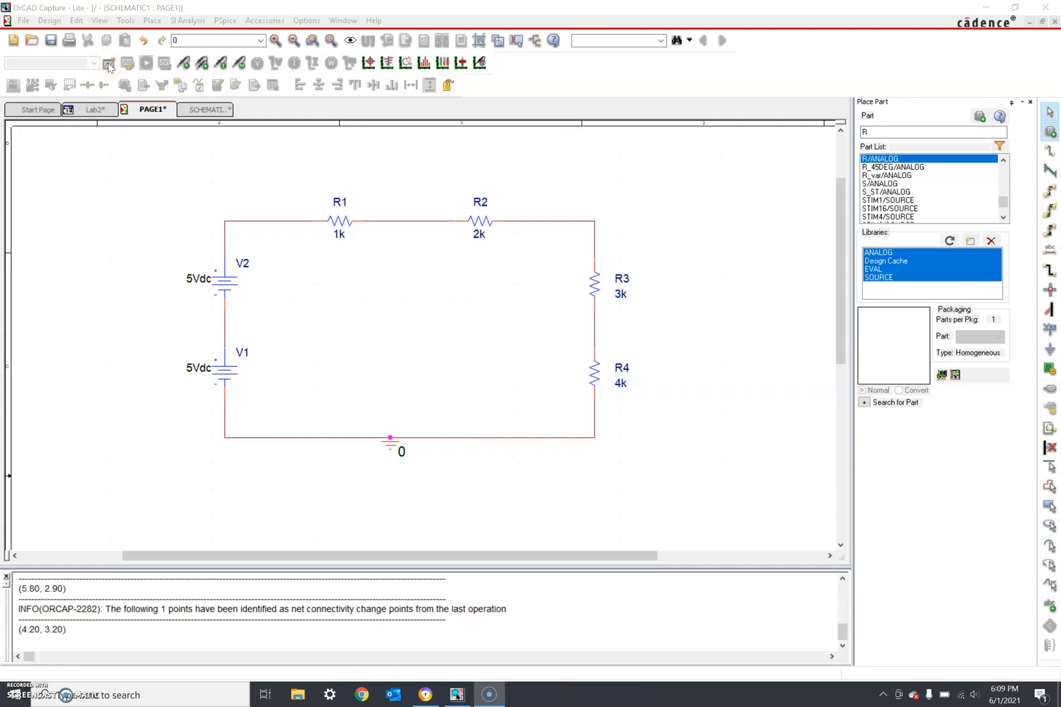
- Create simulation profile Lab2 and accept its Time Domain (Transient) settings with 1000ns run time
click(108, 65)
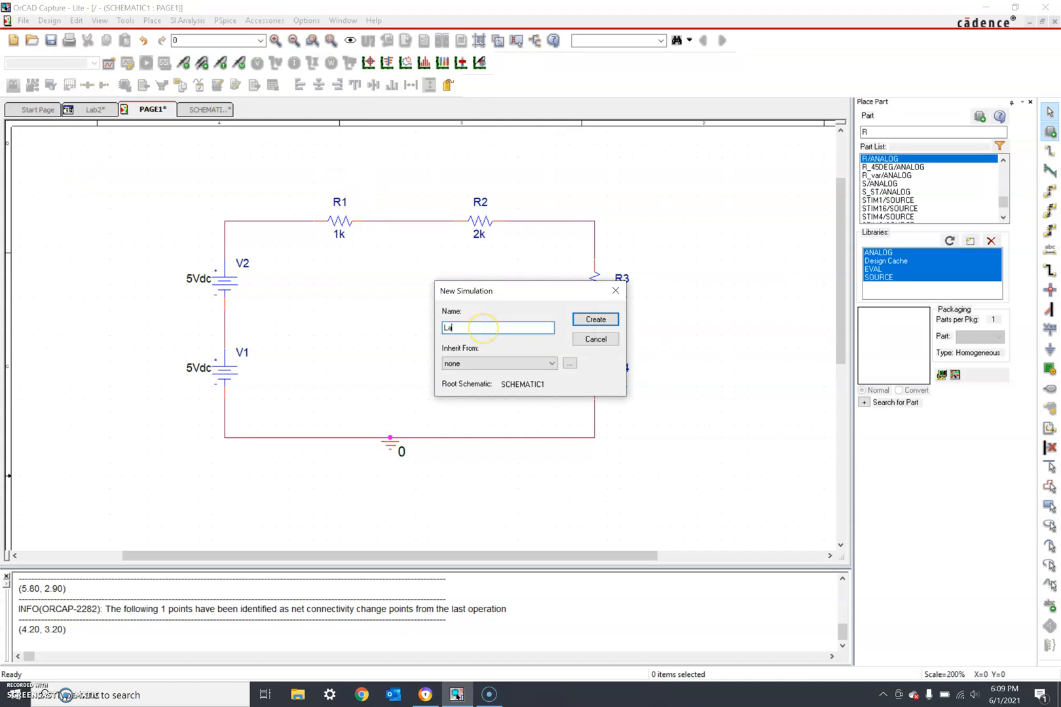
click(585, 320)
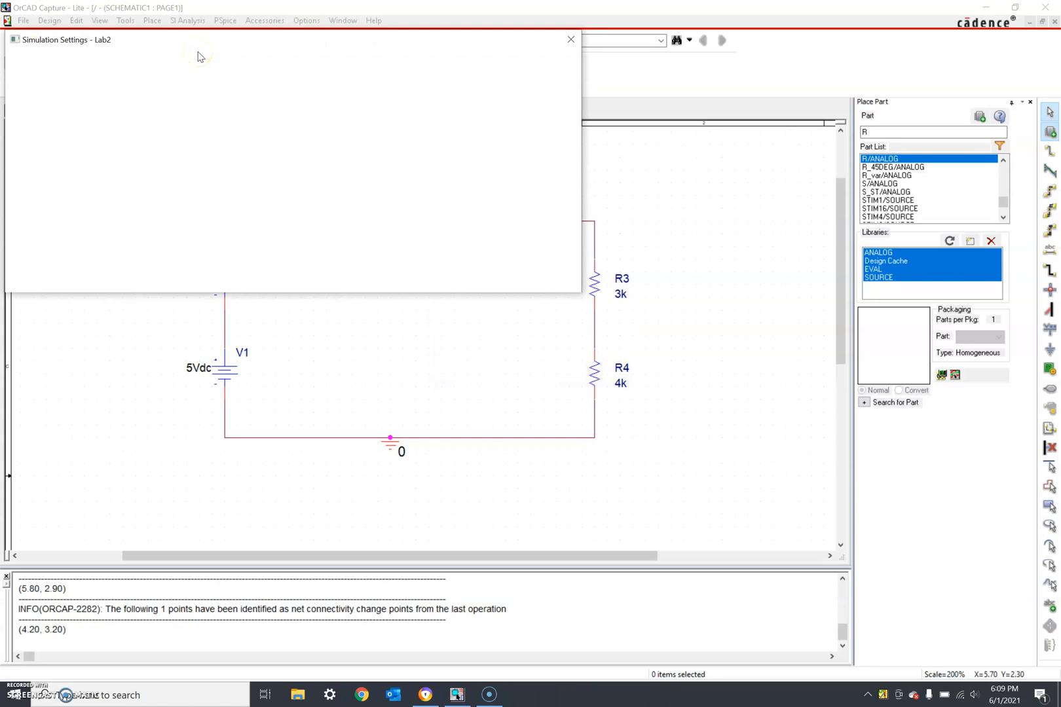
click(197, 78)
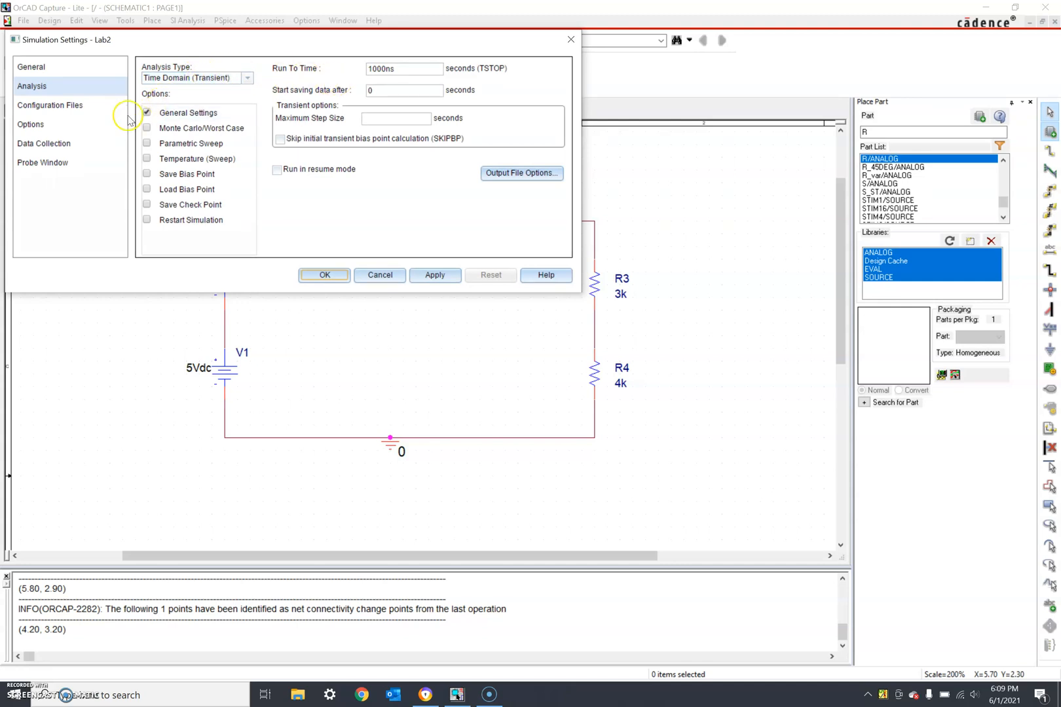
click(321, 275)
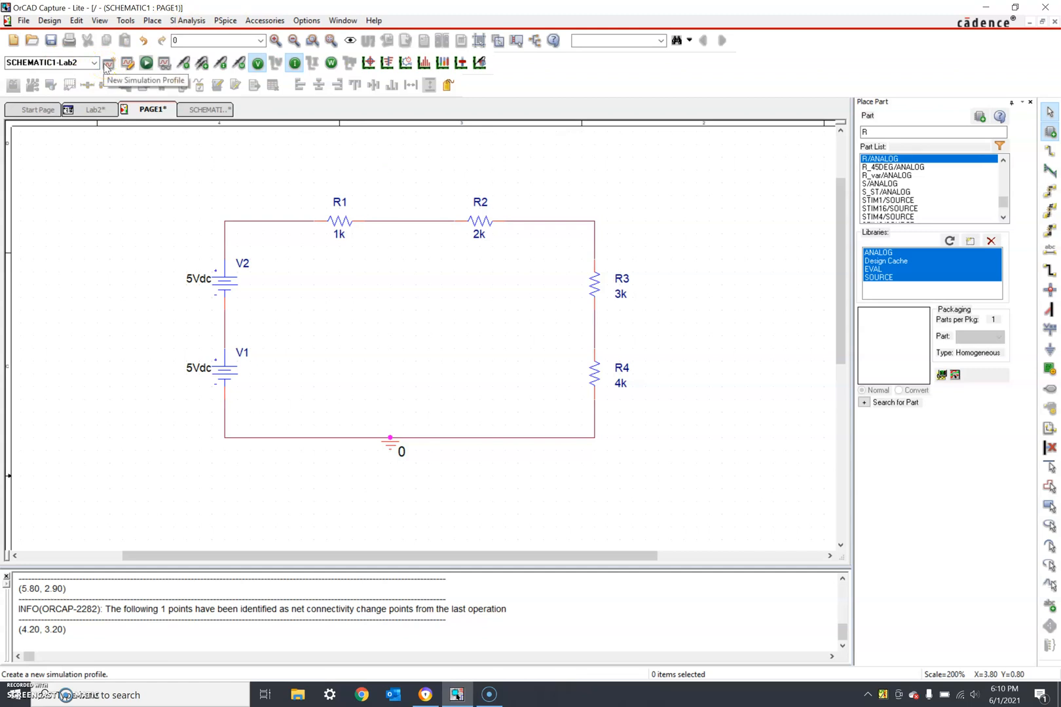
- Run PSpice so the netlist for SCHEMATIC1 is generated
click(147, 64)
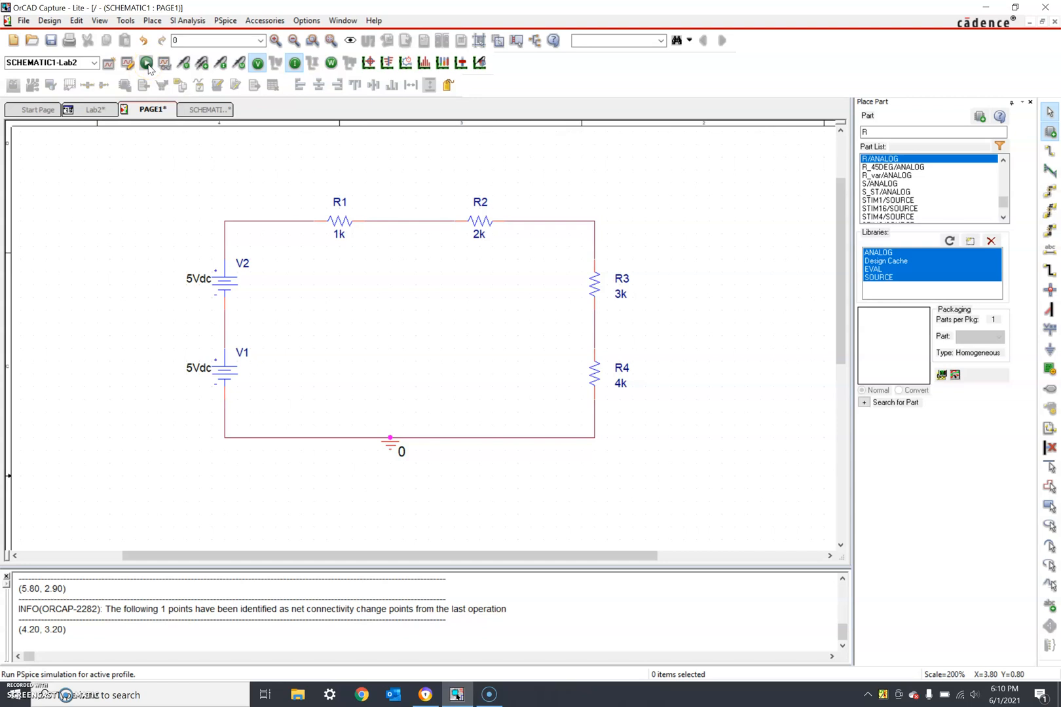
click(148, 65)
click(147, 65)
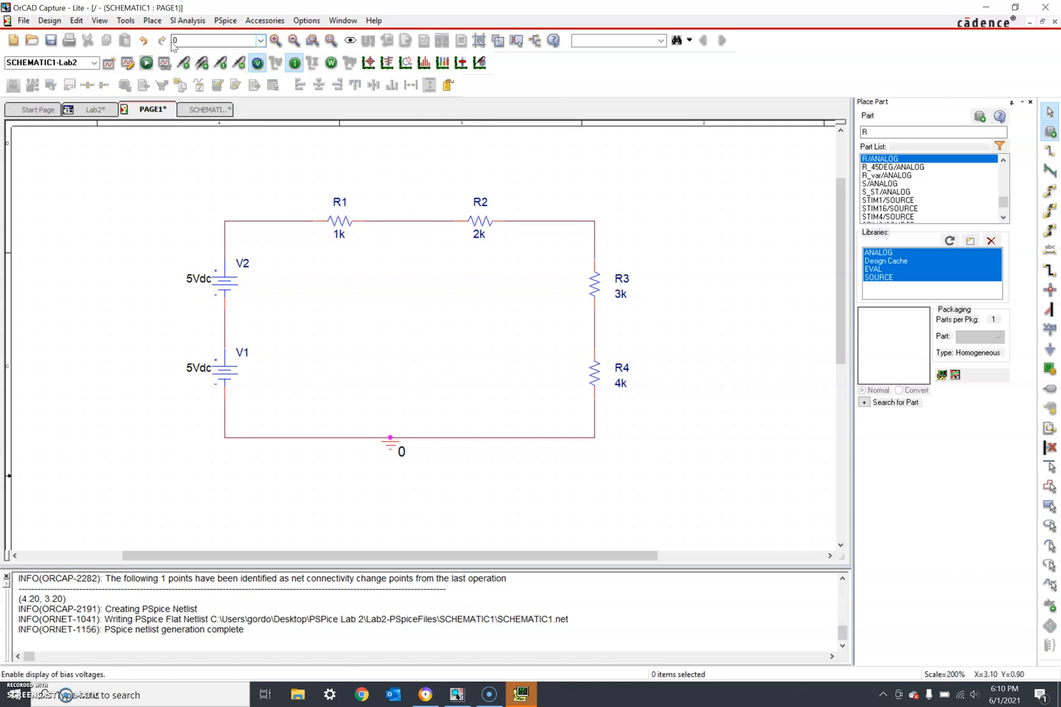
- Show only node voltages (10.00V, 9.000V, 7.000V, 5.000V, 4.000V, 0V) without current labels
click(257, 65)
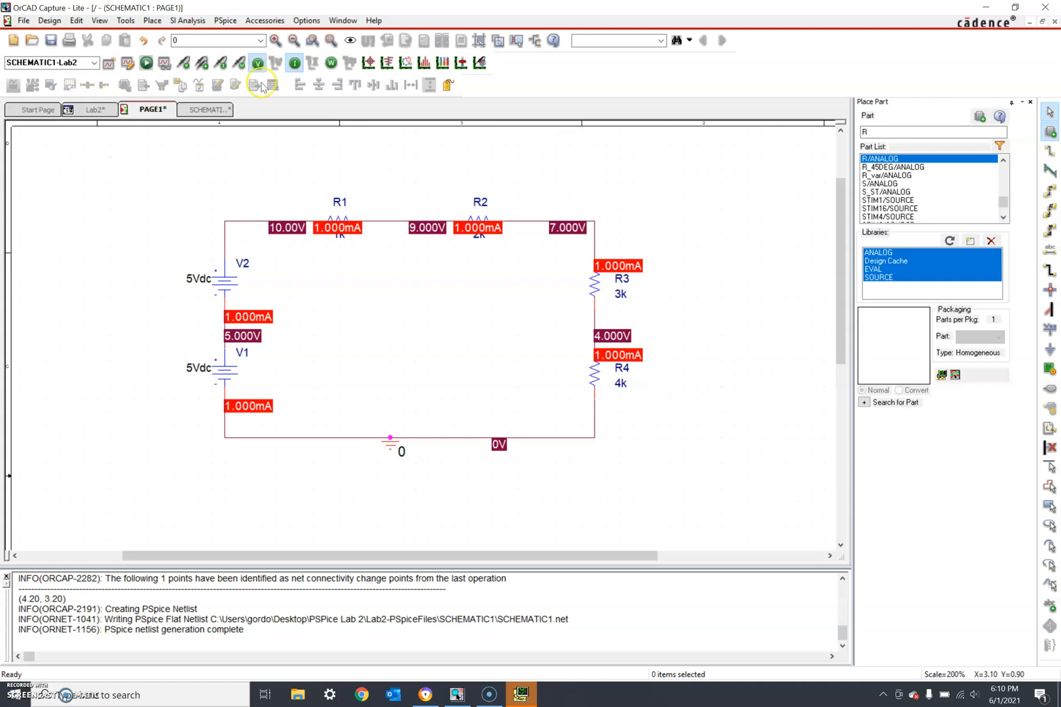
click(295, 63)
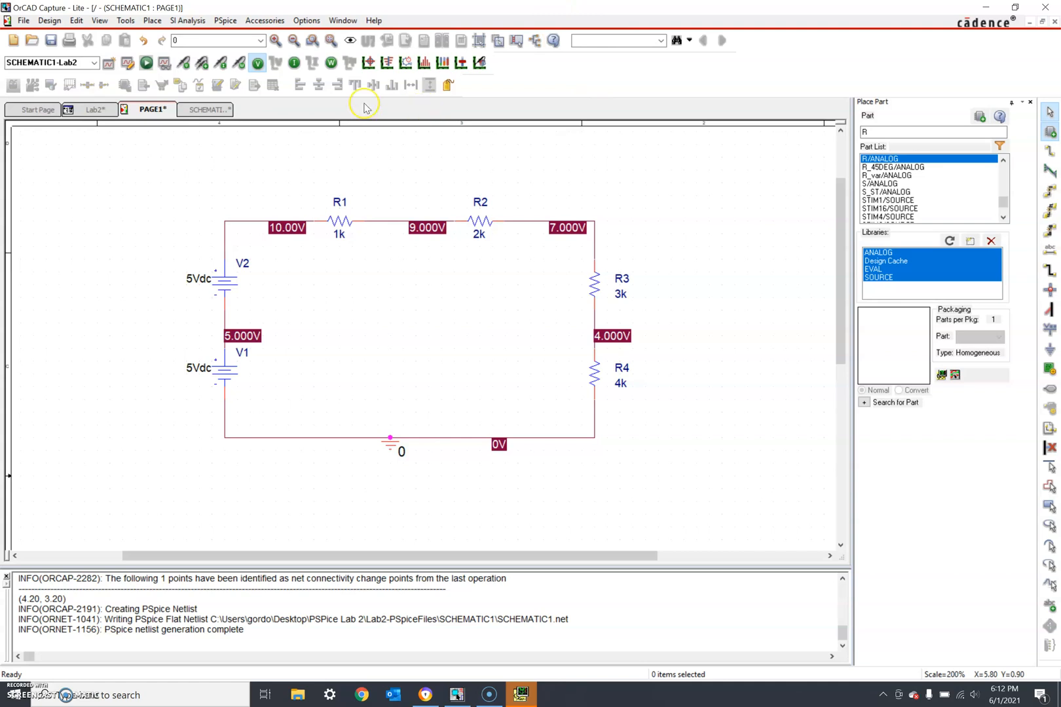
- Display the 1.000mA bias currents on every part and inspect R1's current marker
click(296, 63)
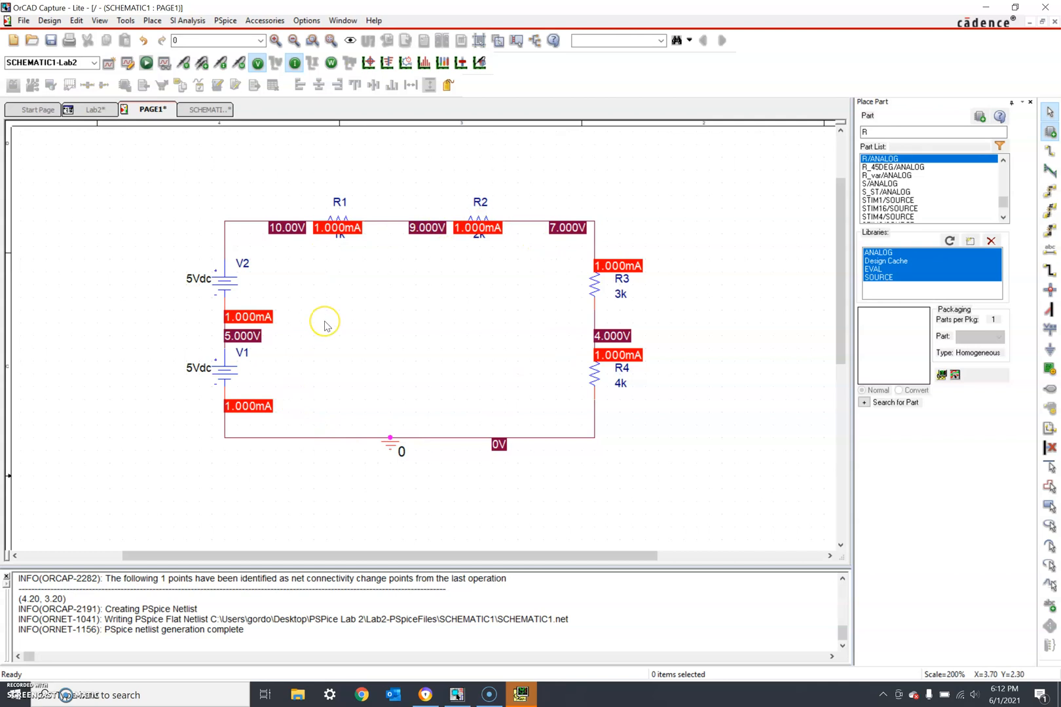
click(319, 231)
- Hide the bias voltage and current labels and rotate source V2 to reverse it
click(258, 63)
click(293, 64)
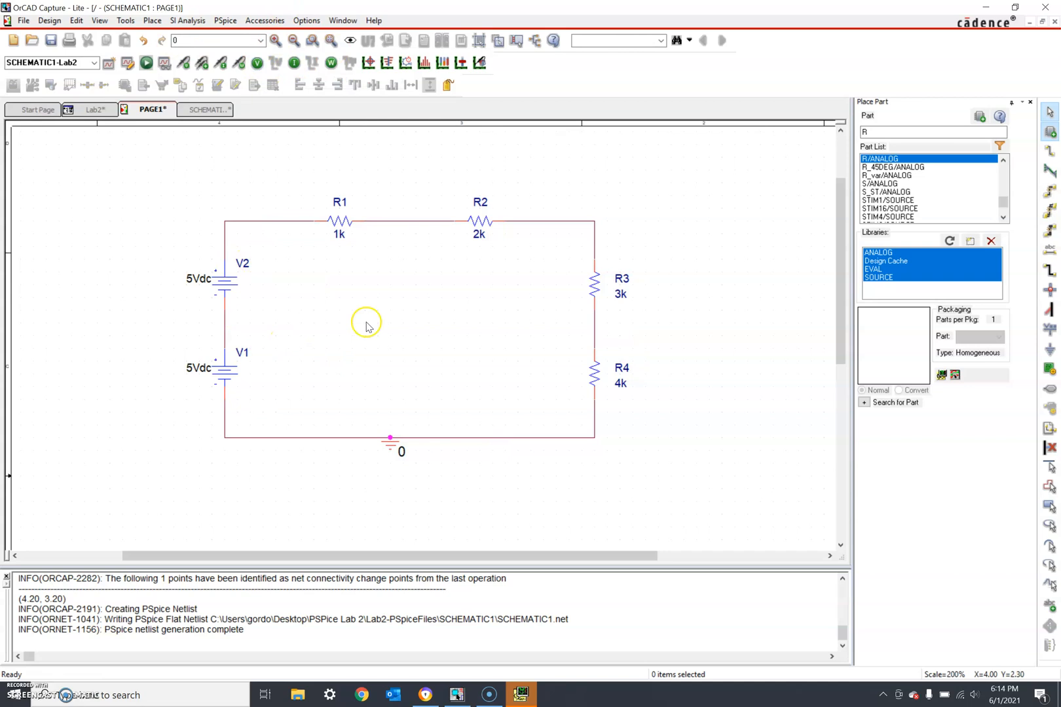
click(221, 285)
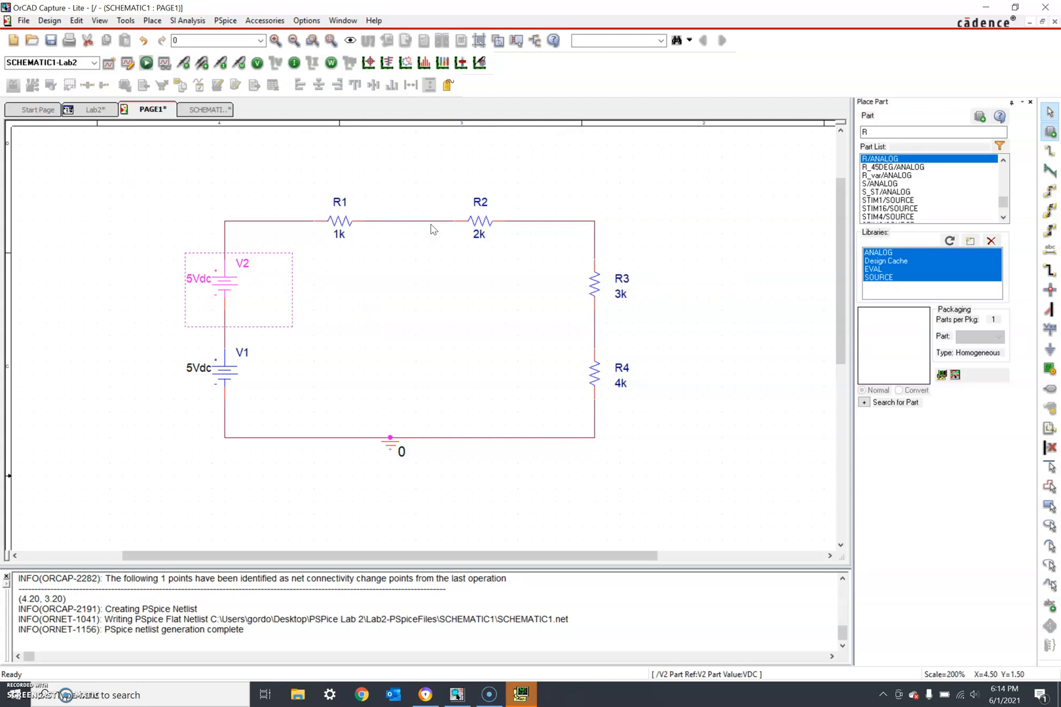
key(r)
key(r)
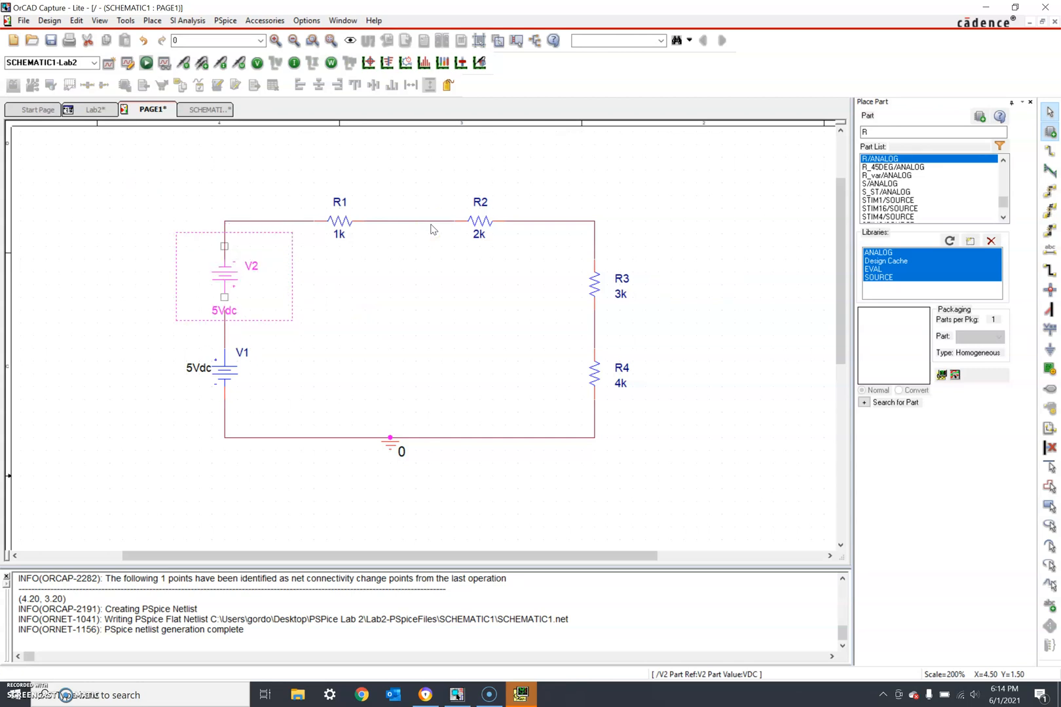
click(367, 329)
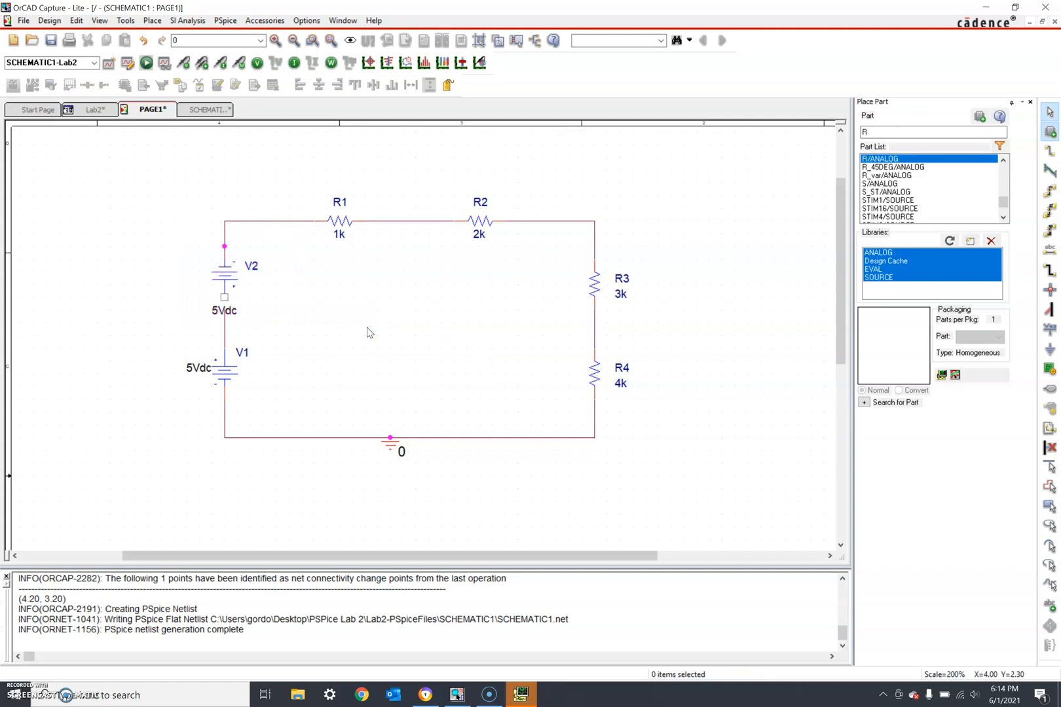
- Wire V2's + terminal down toward V1
click(224, 298)
click(1049, 152)
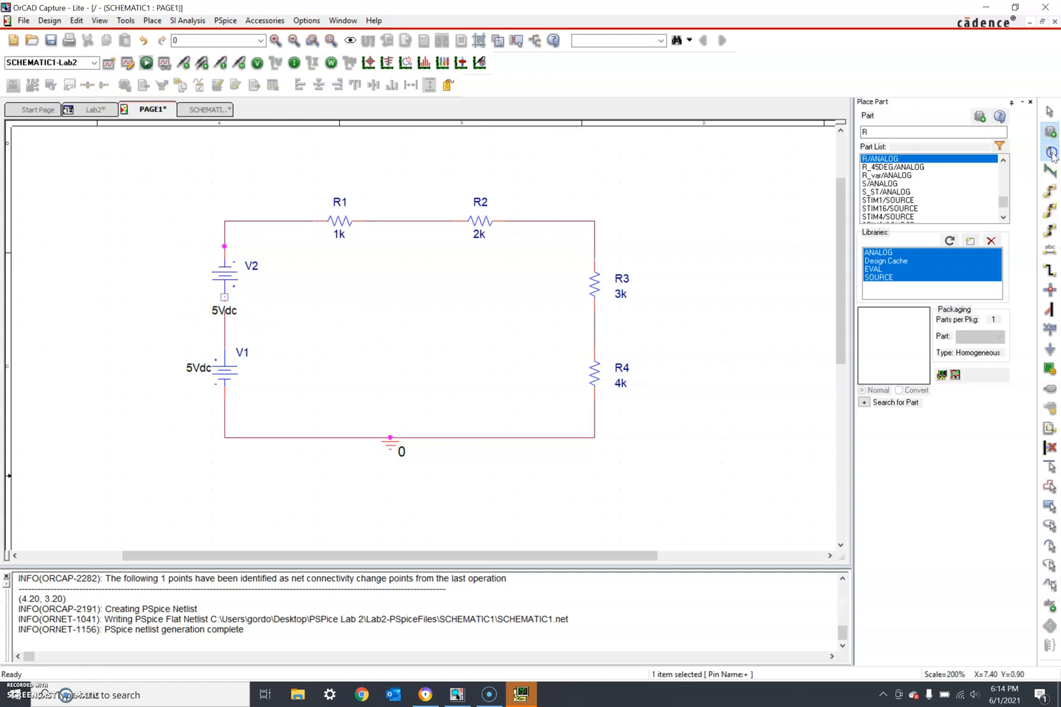
click(224, 298)
click(224, 310)
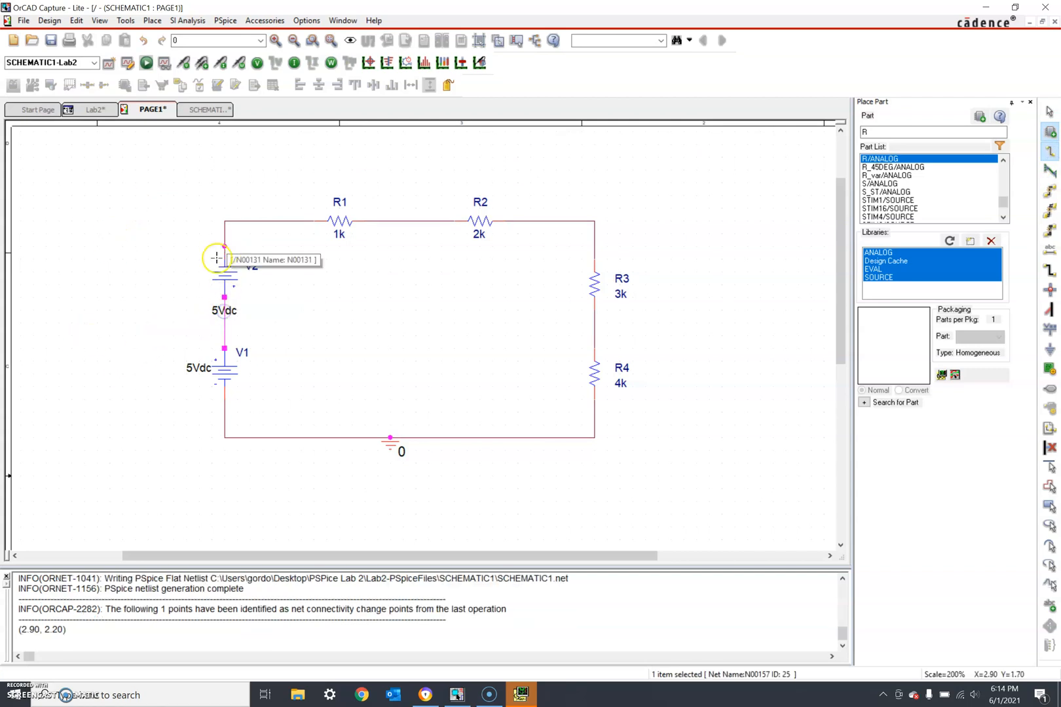
click(135, 300)
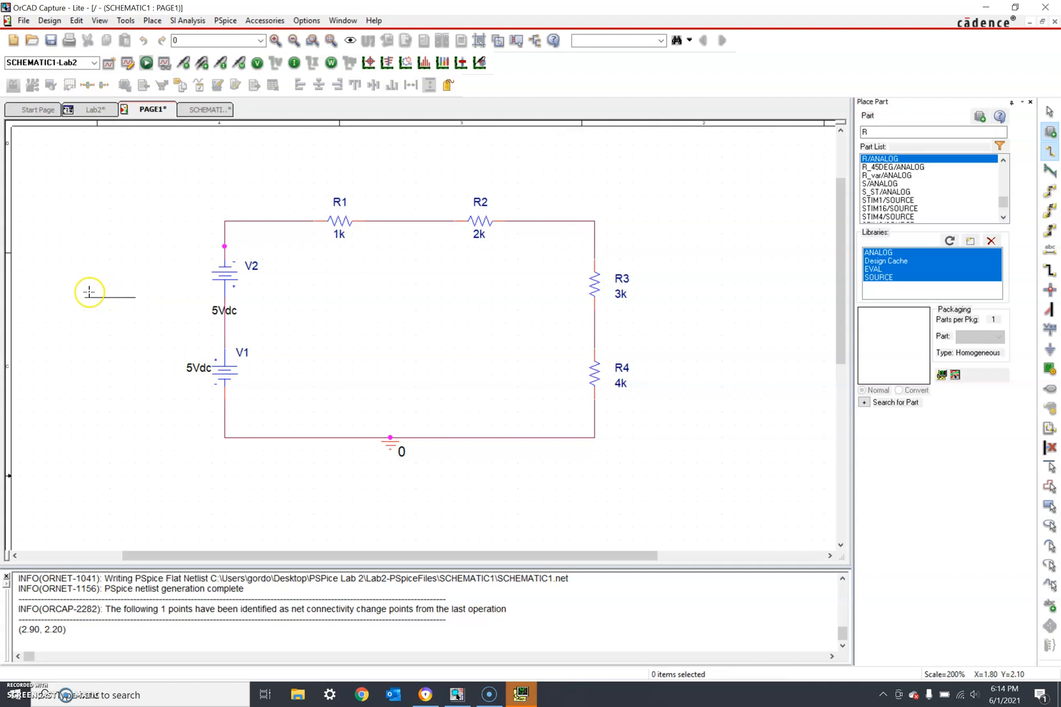
key(Escape)
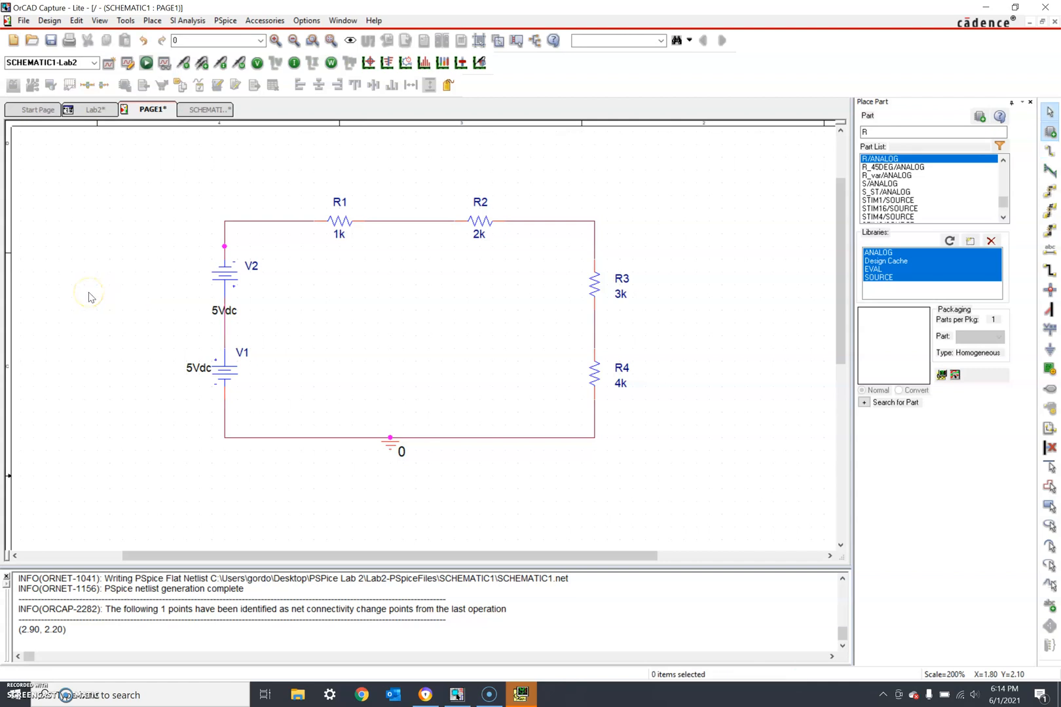
- Rotate source V1 to reverse its orientation
click(227, 370)
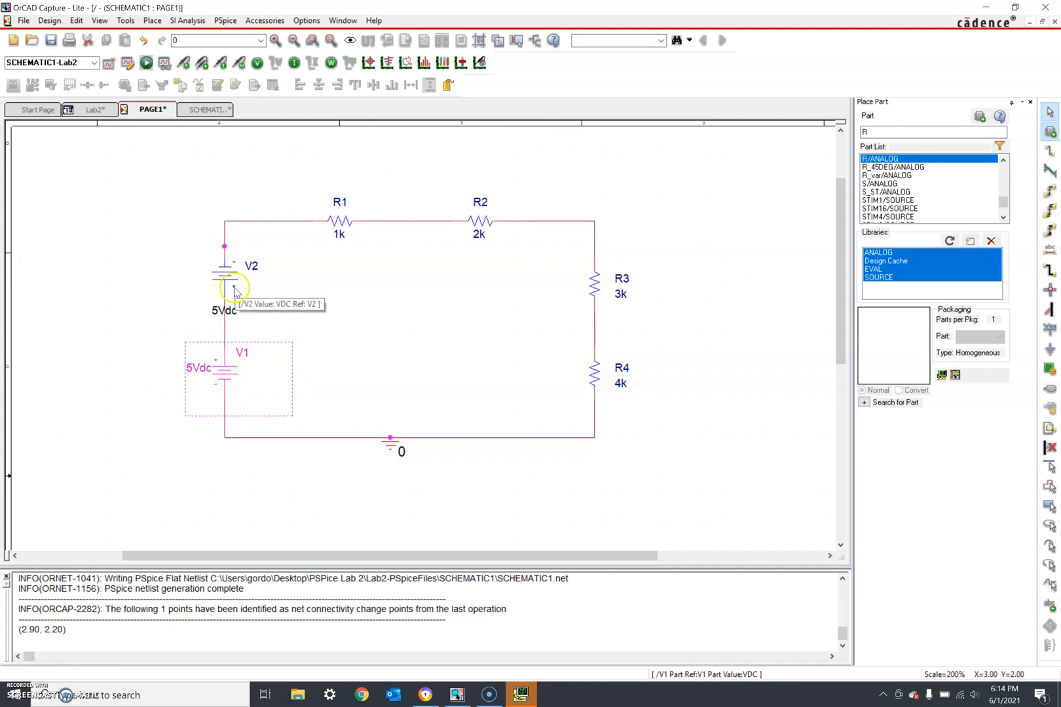
key(r)
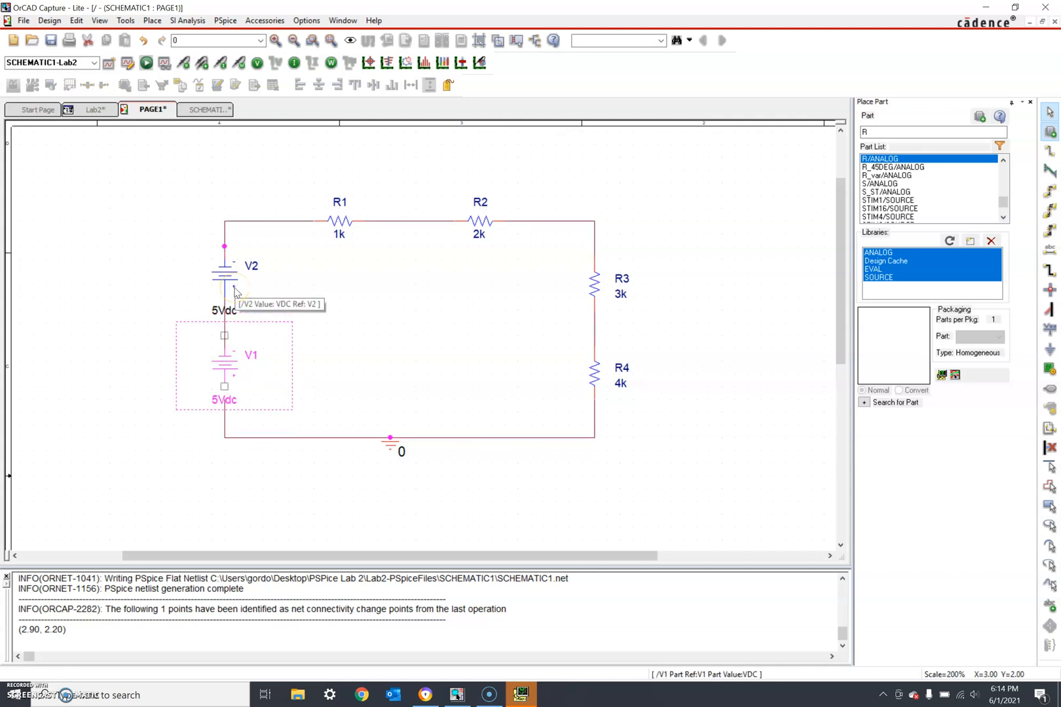
click(1052, 150)
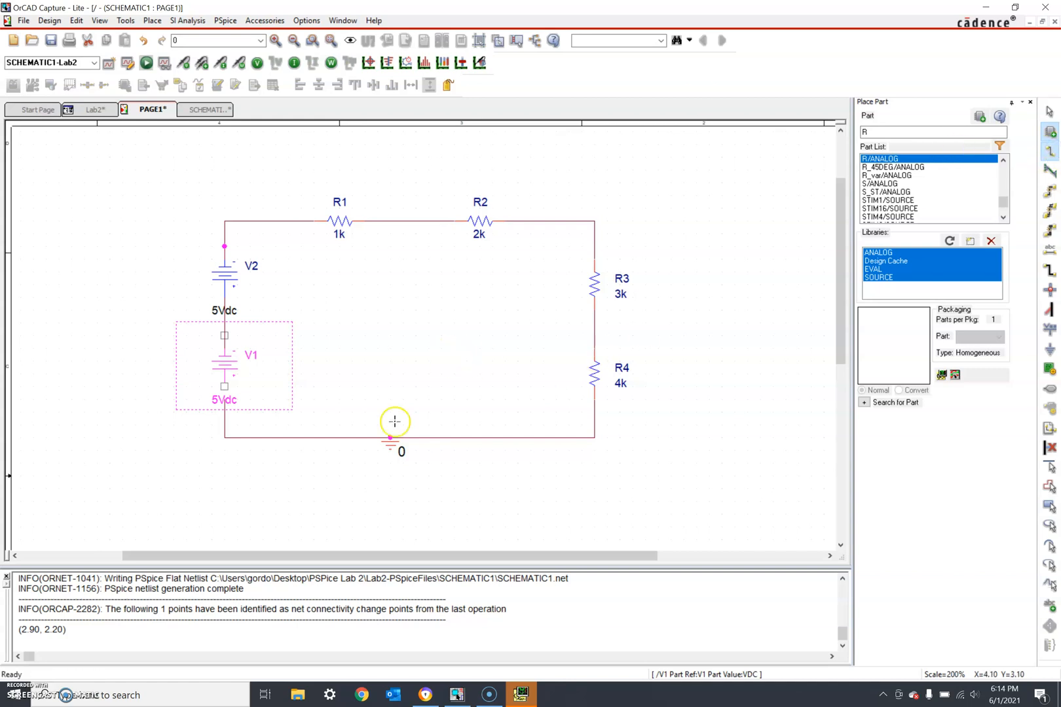
key(Escape)
click(326, 426)
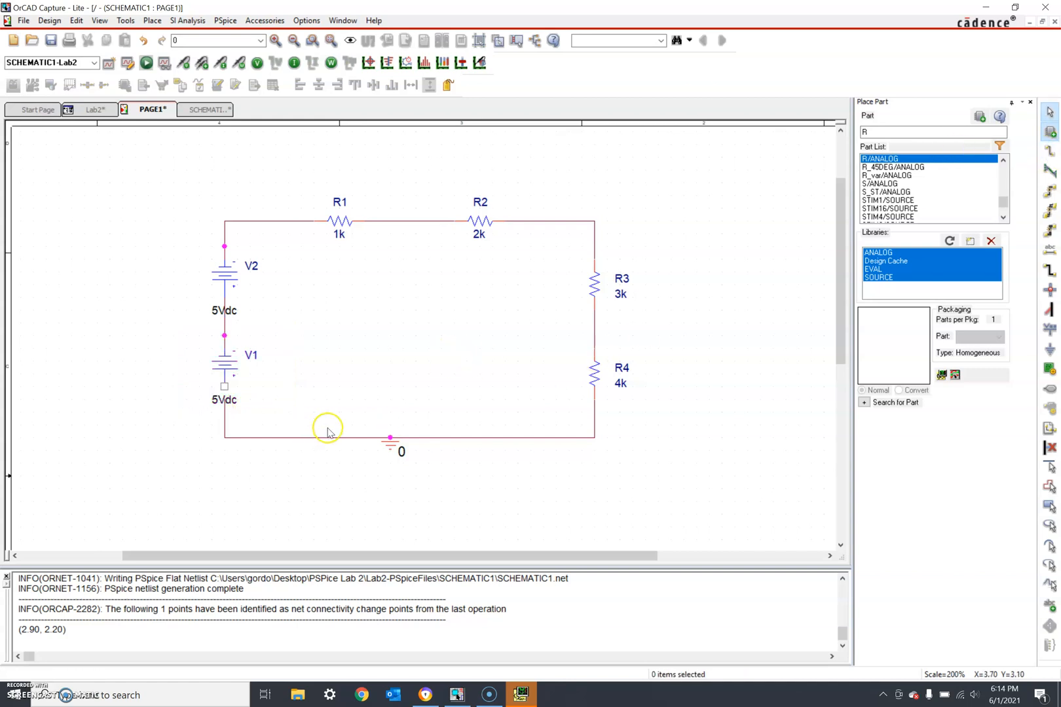
- Draw a wire from V1's lower pin to the bottom wire to close the loop
click(1049, 150)
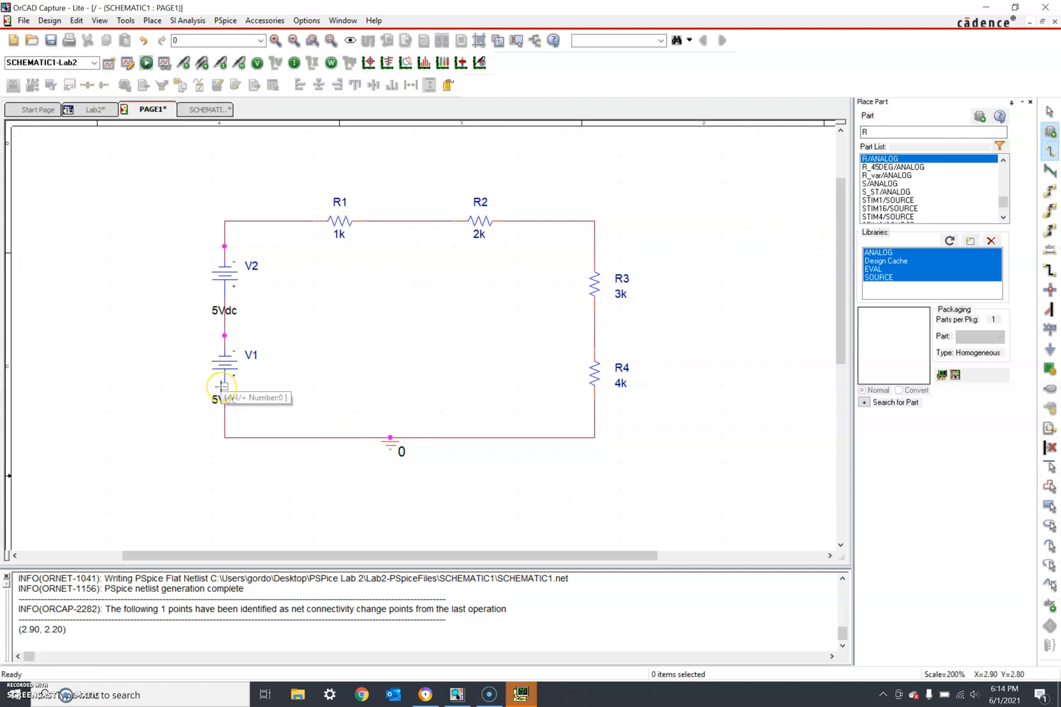
click(229, 387)
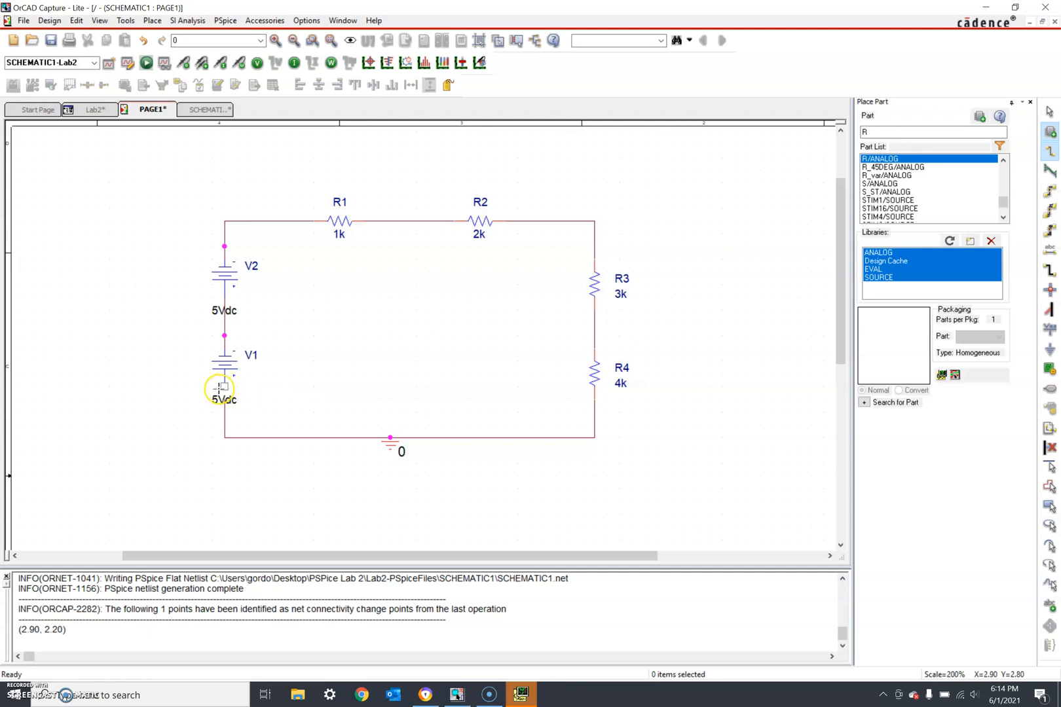
click(224, 399)
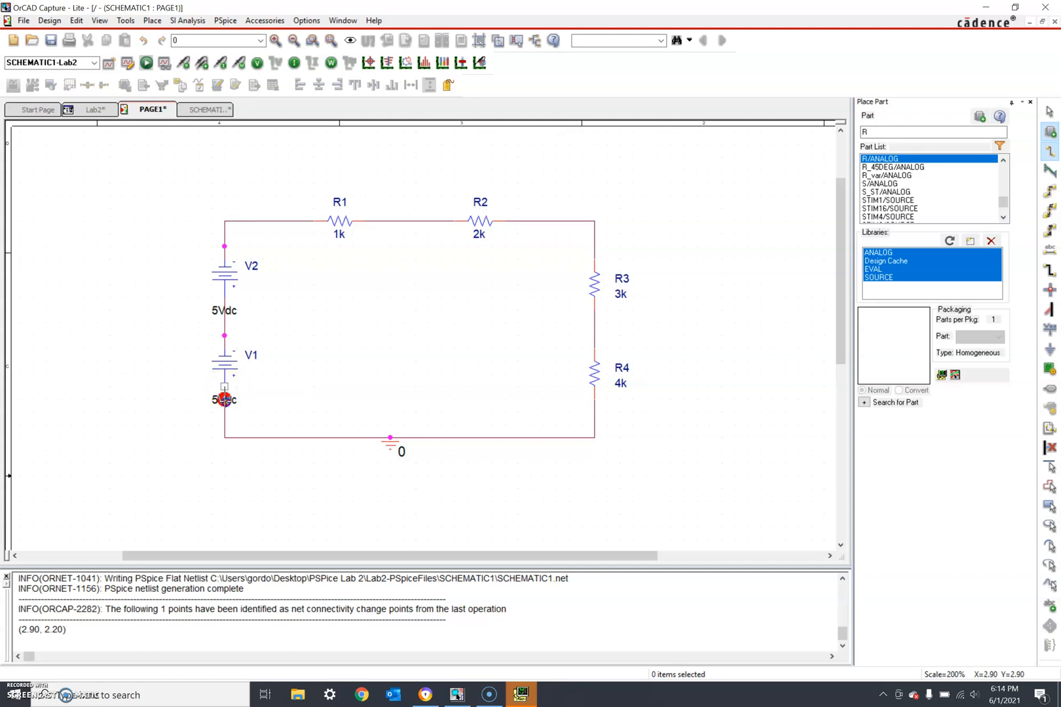
key(Escape)
click(175, 407)
click(357, 158)
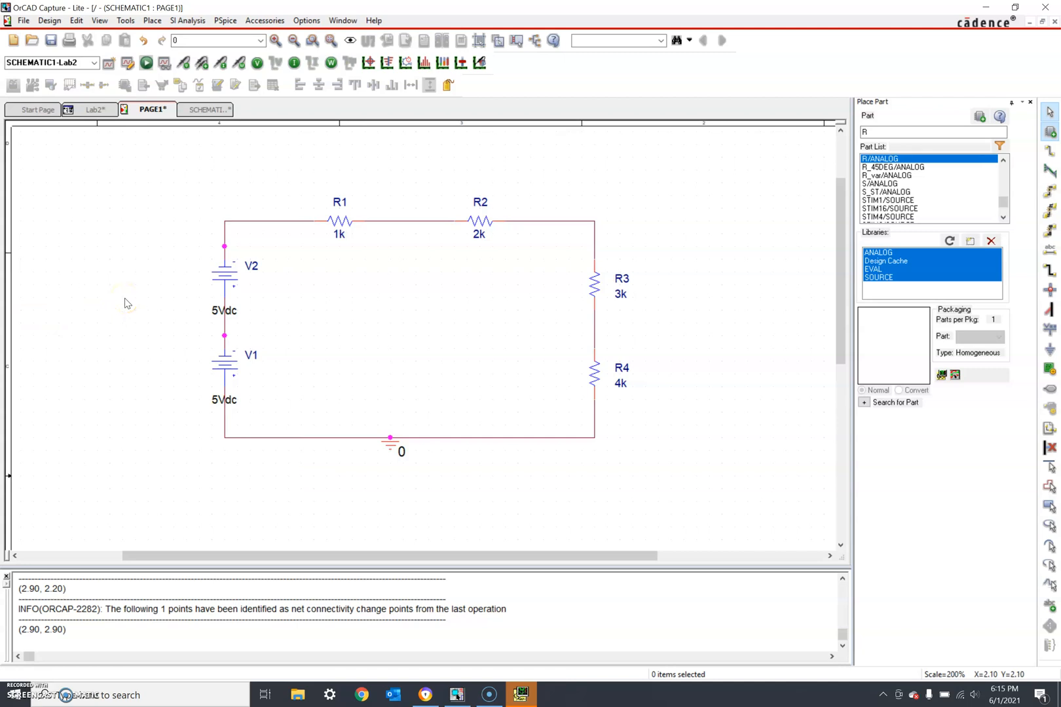
- Create profile Lab2b with default settings and run PSpice on the reworked loop
click(108, 64)
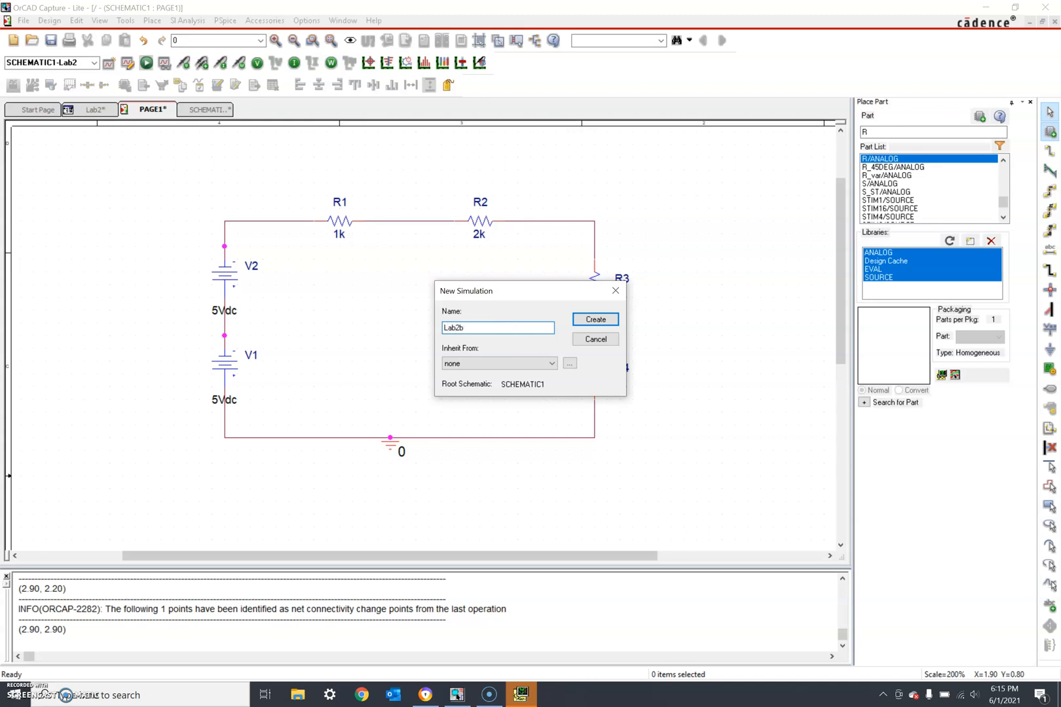
click(596, 320)
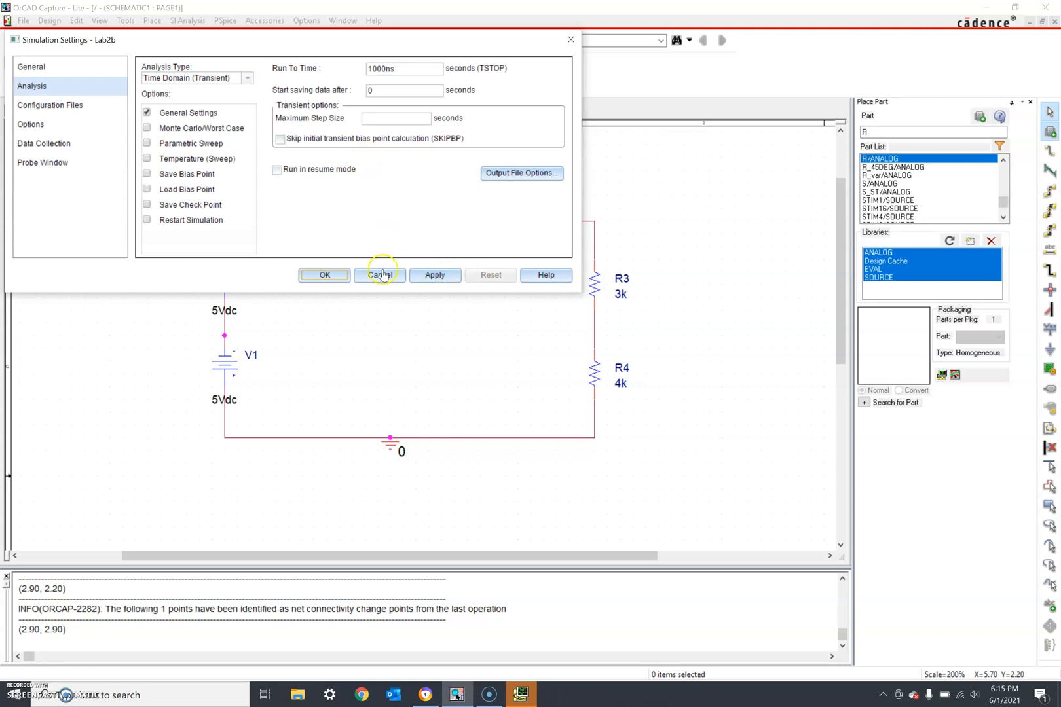
click(323, 275)
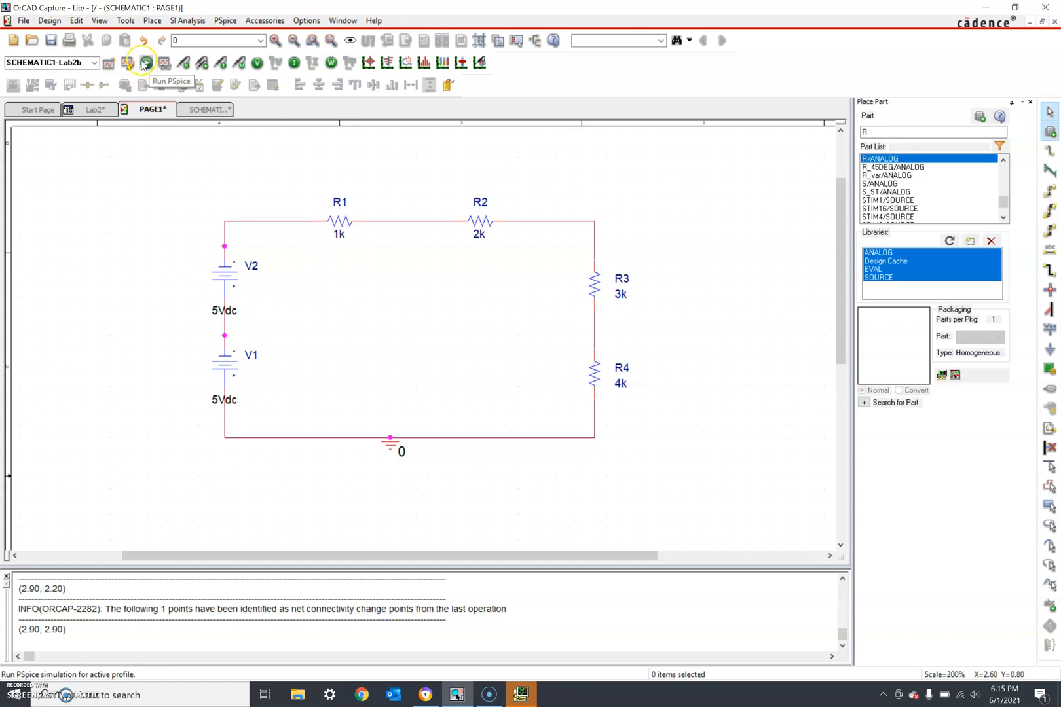
click(145, 65)
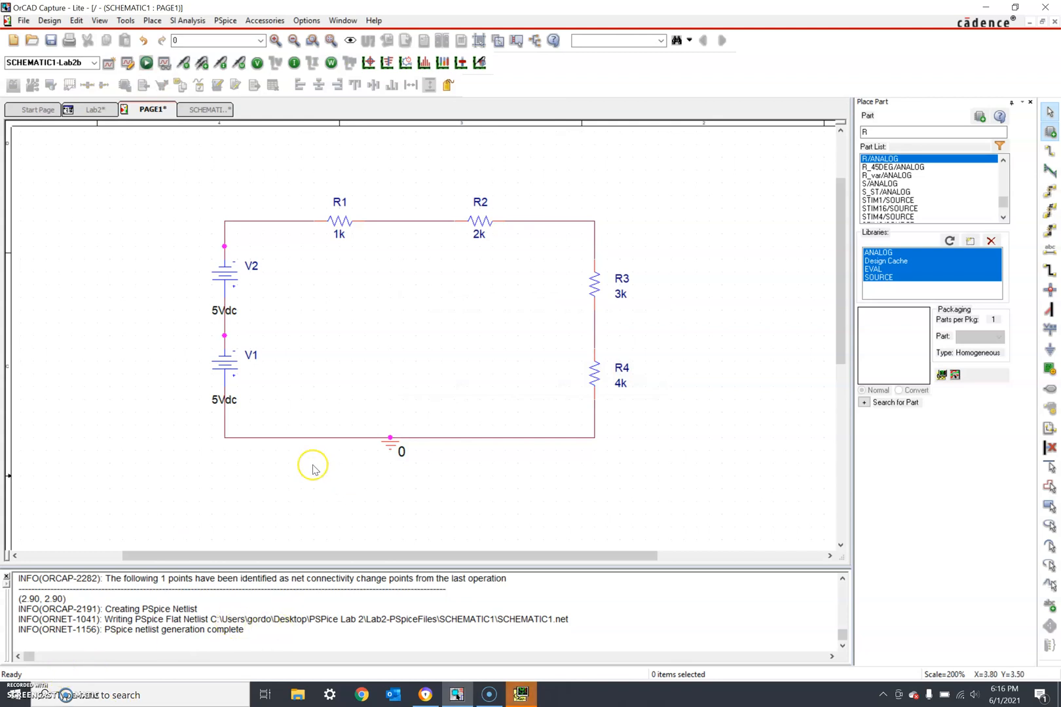
- Display node voltages -10.00V, -9.000V, -7.000V, -5.000V, -4.000V and 0V at ground
click(257, 62)
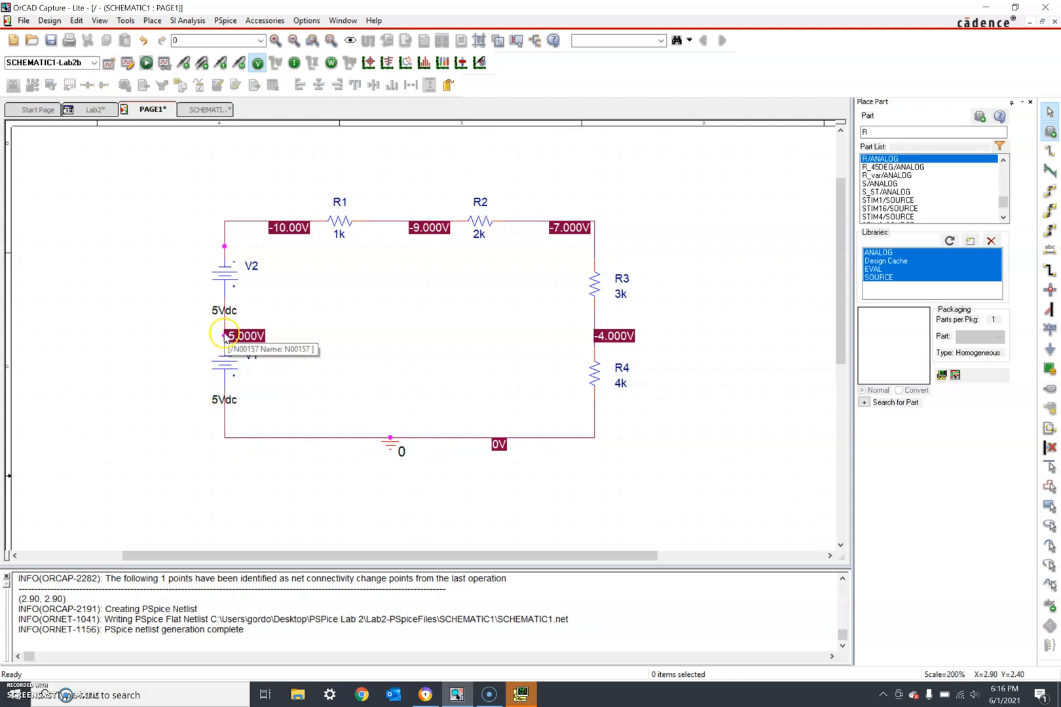
click(153, 337)
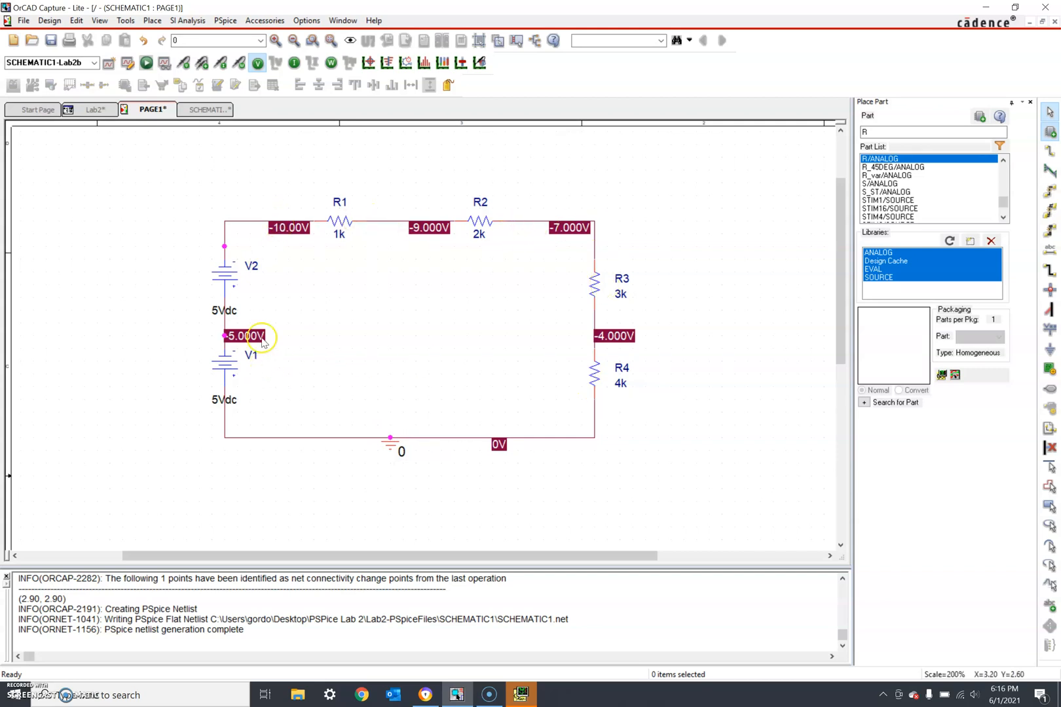
- Show the 1.000mA bias current on every source and resistor
click(294, 64)
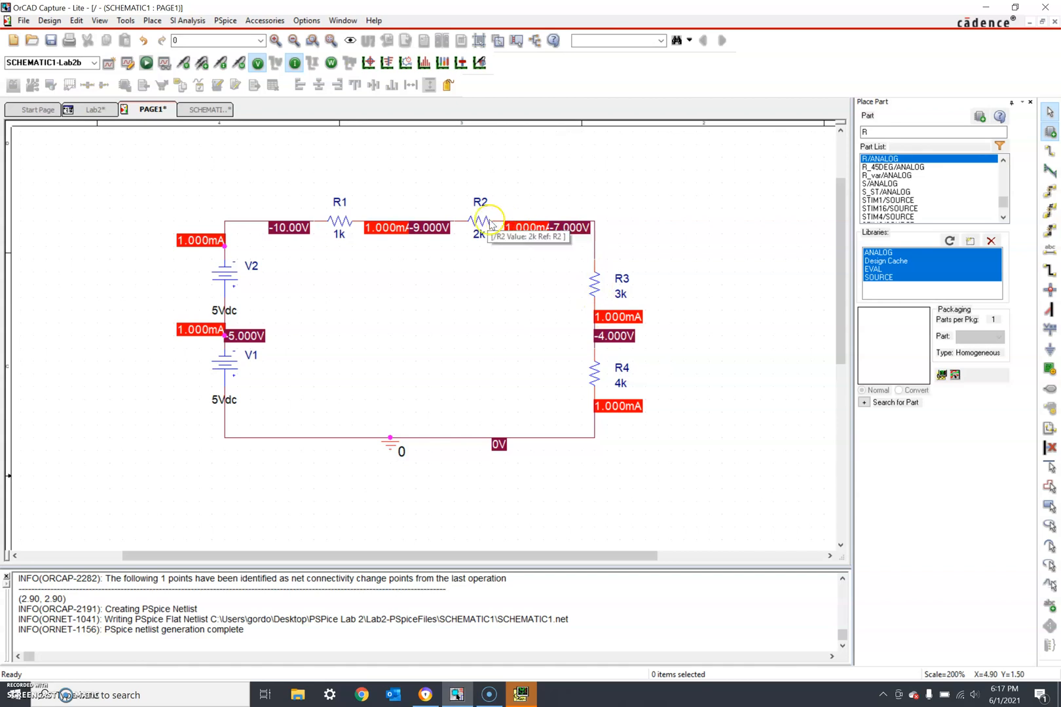
click(389, 230)
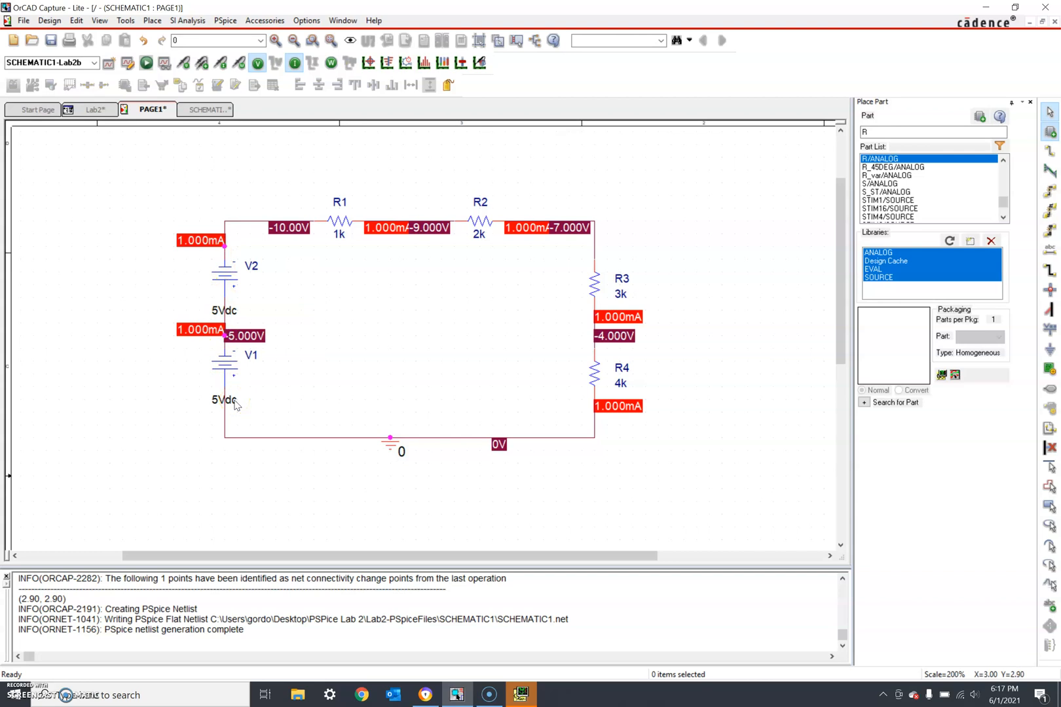
click(179, 389)
- Hide the voltage and current labels and rotate V2 to reverse its polarity
click(260, 66)
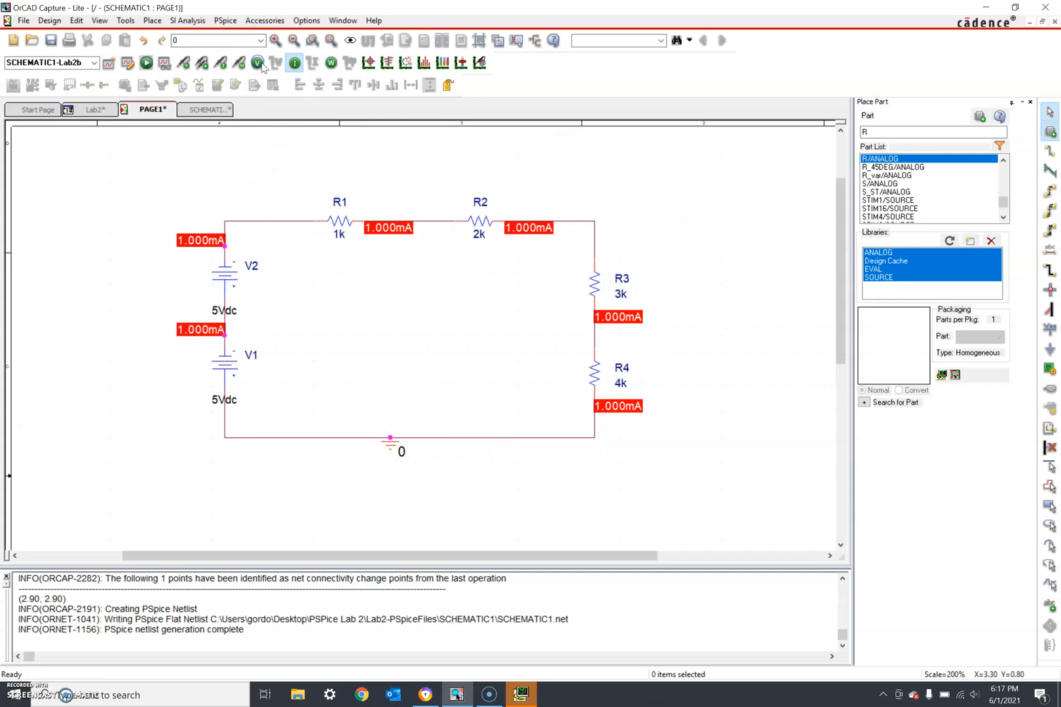
click(296, 64)
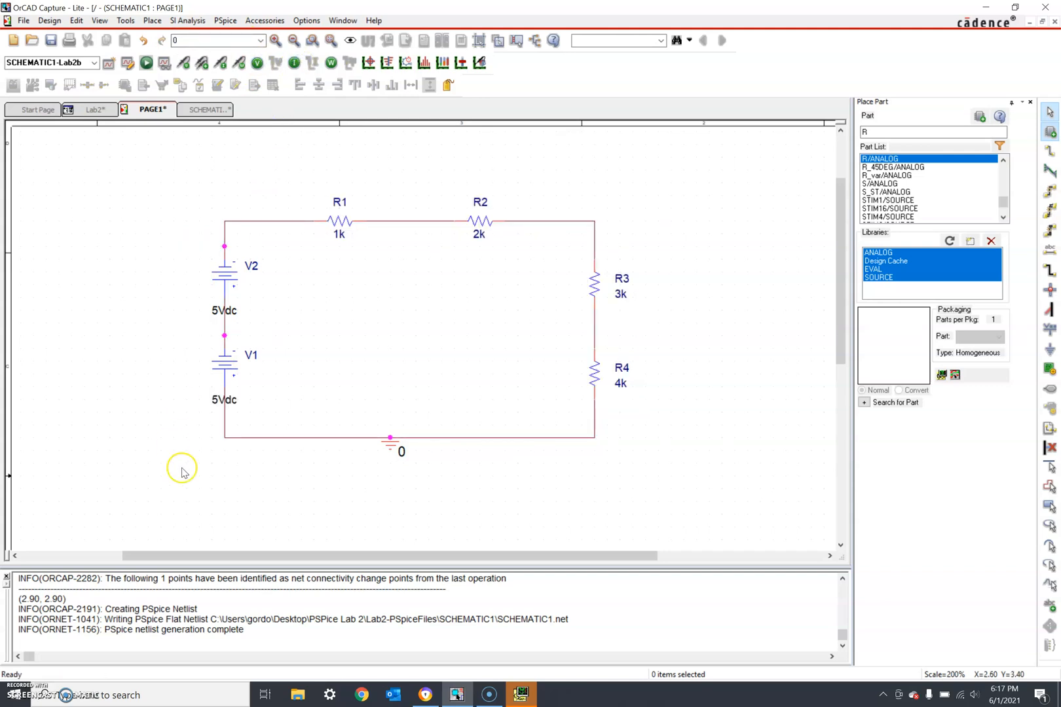
click(223, 277)
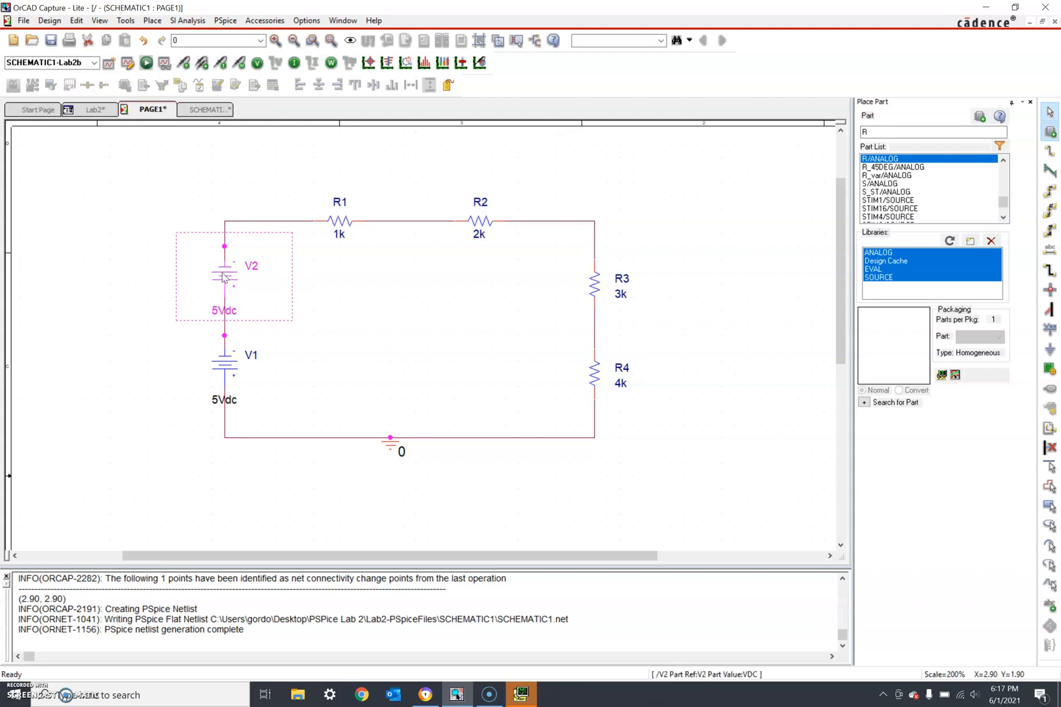
key(r)
key(r)
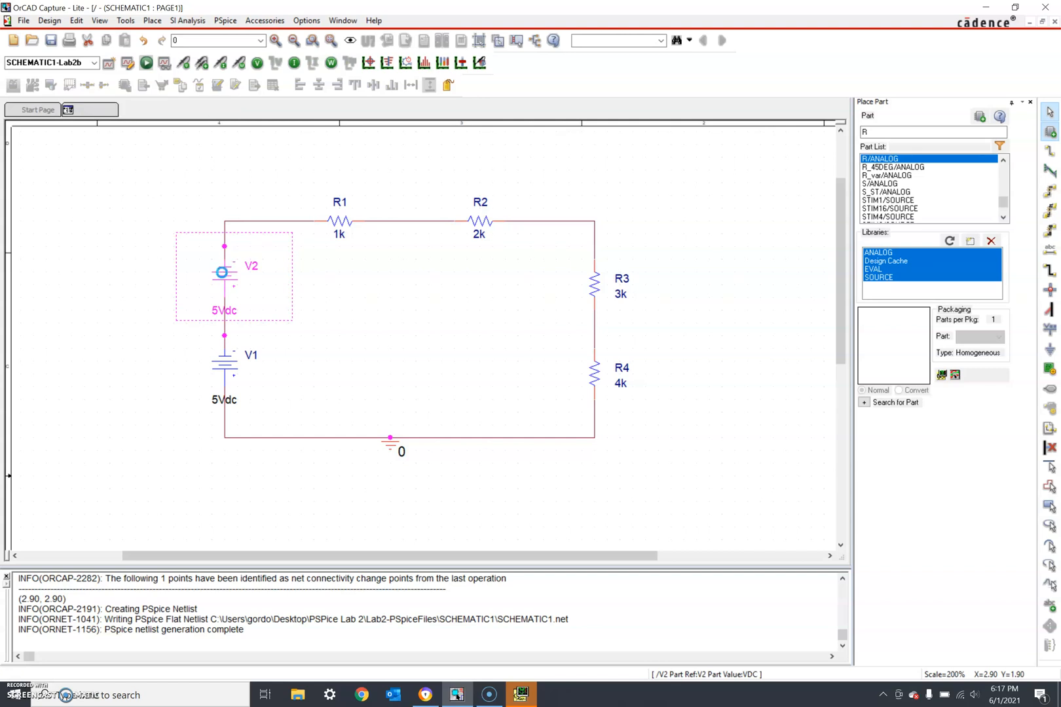
click(143, 309)
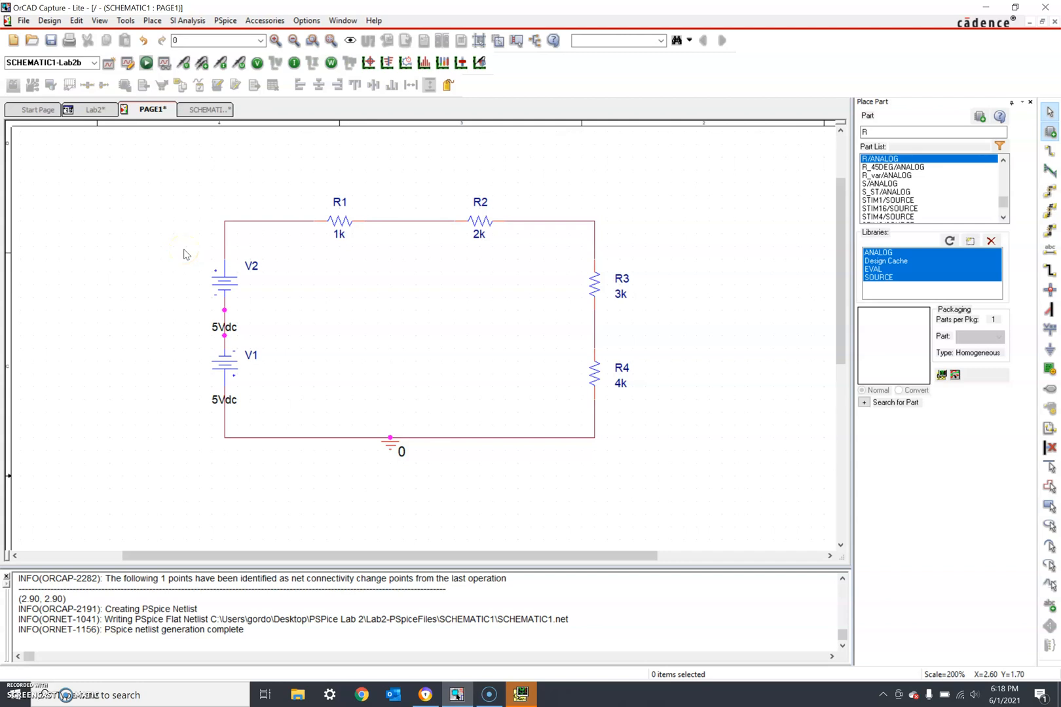
- Create profile Lab2c (Time Domain, 1000ns) and re-run PSpice with the reversed V2
click(109, 66)
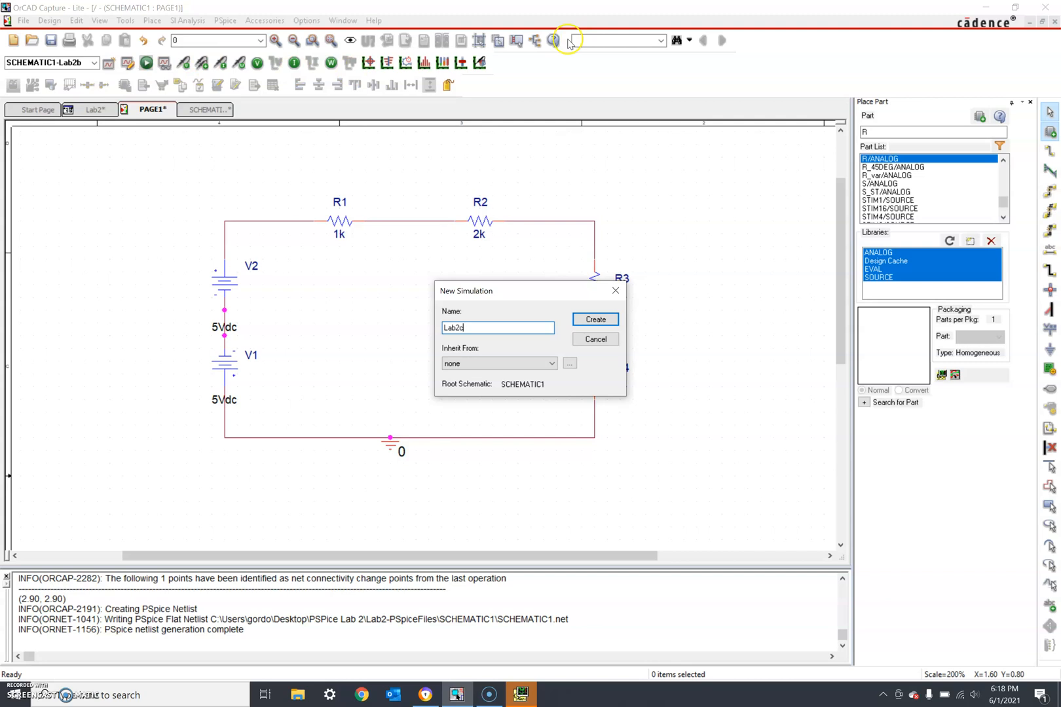
click(584, 326)
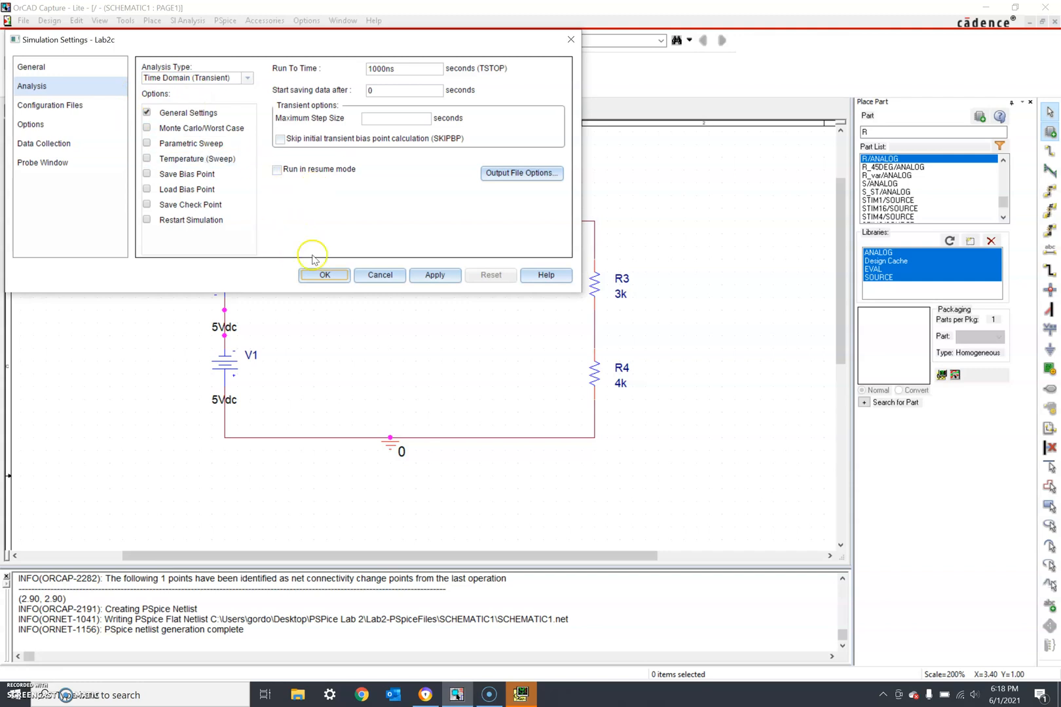
click(317, 275)
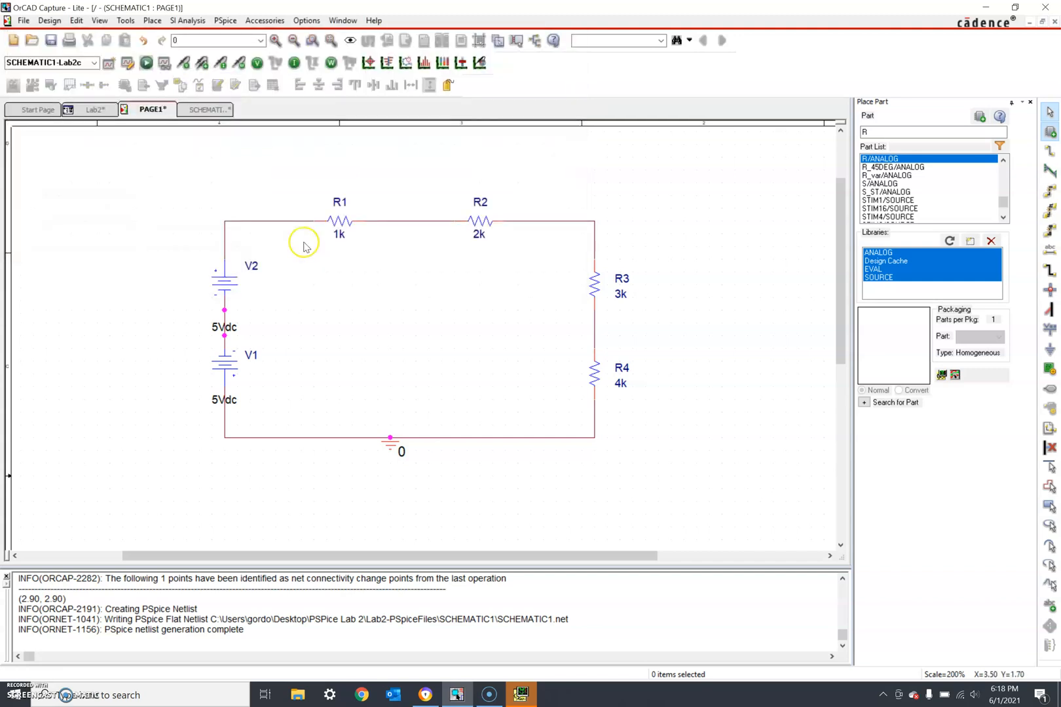
click(147, 63)
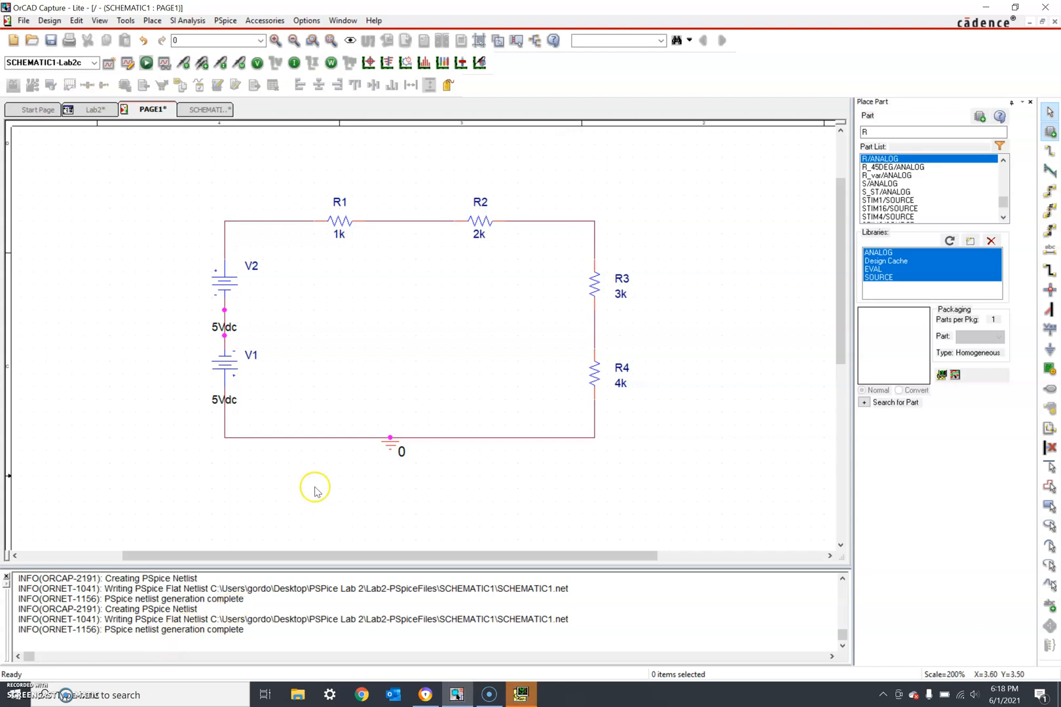
- Display bias voltages and currents: 0V except -5.000V between the sources, 0A throughout
click(257, 66)
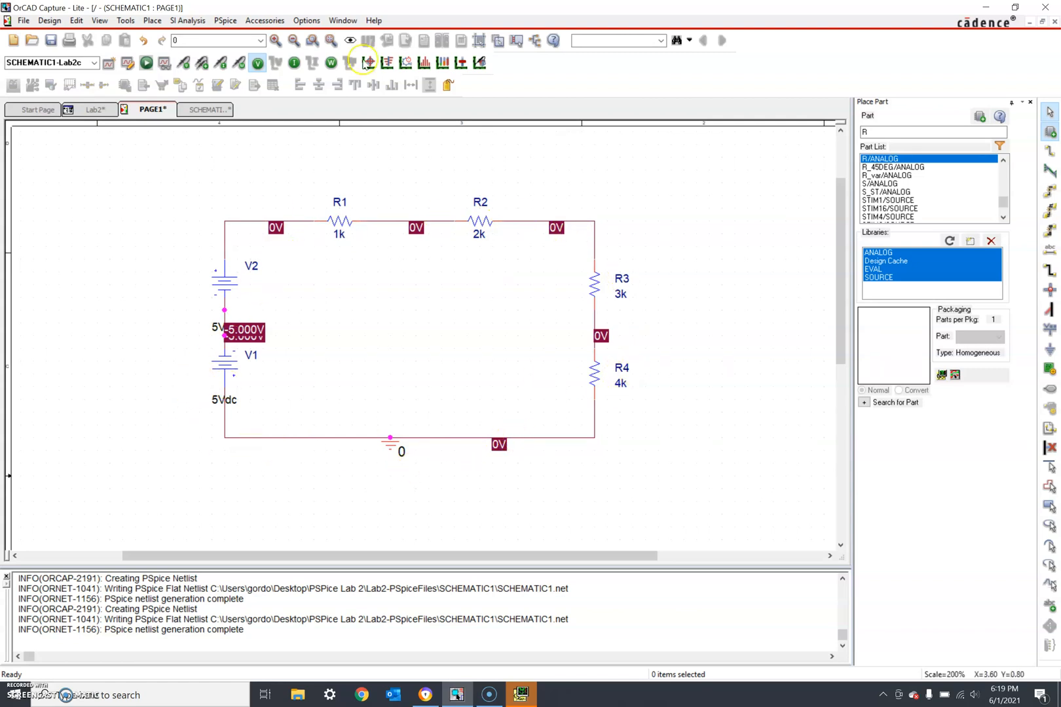
click(293, 63)
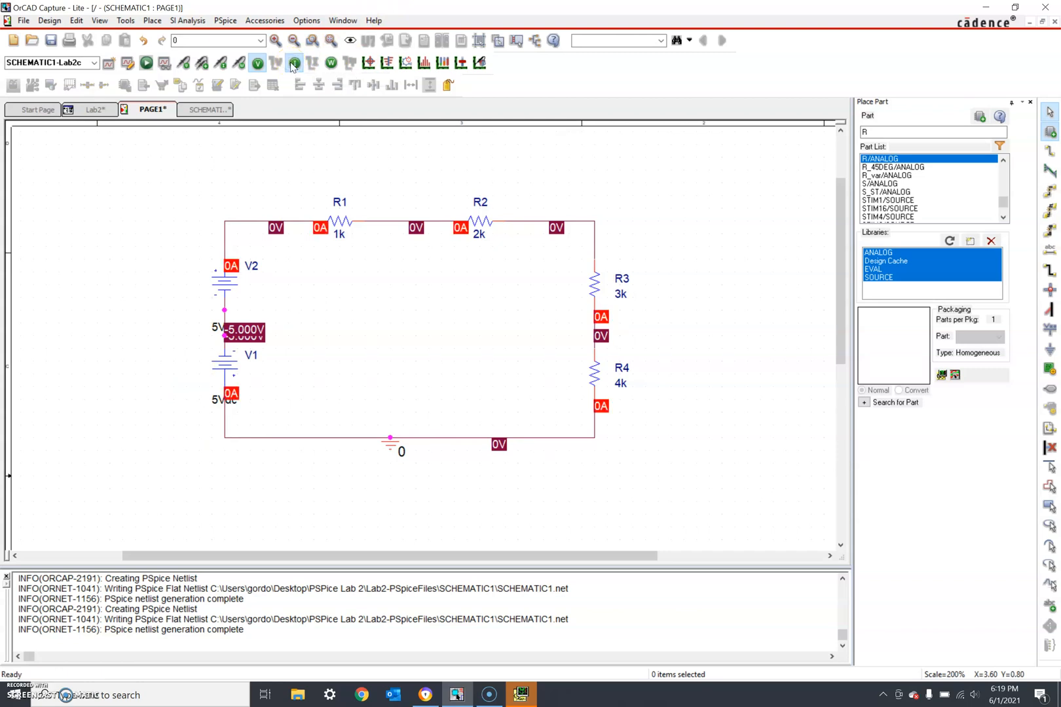